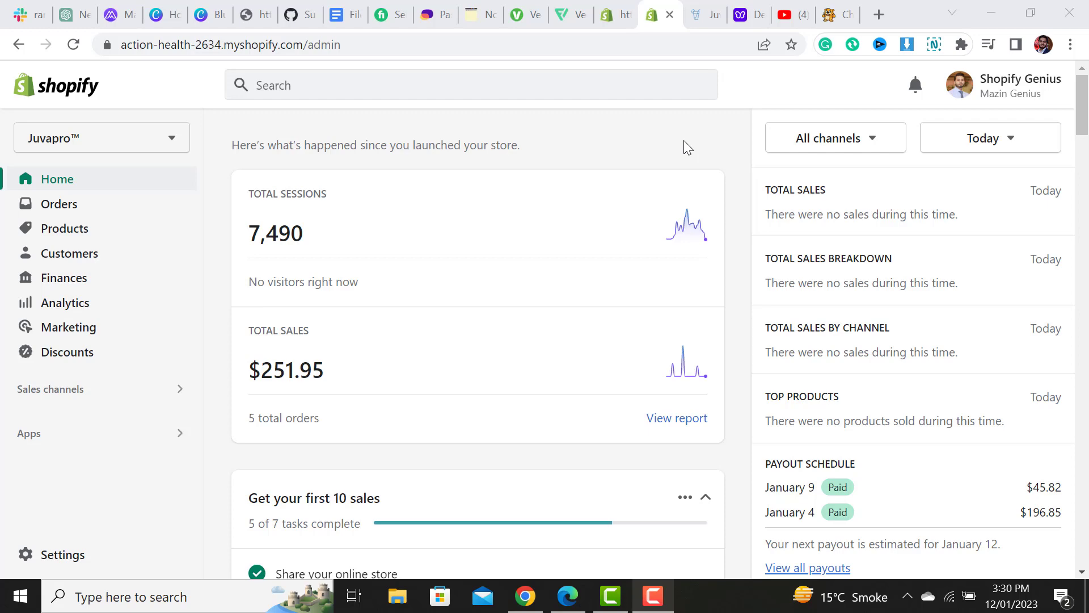
Step: Scroll through the Juvapro storefront, then switch to the Debutify homepage
left_click(716, 23)
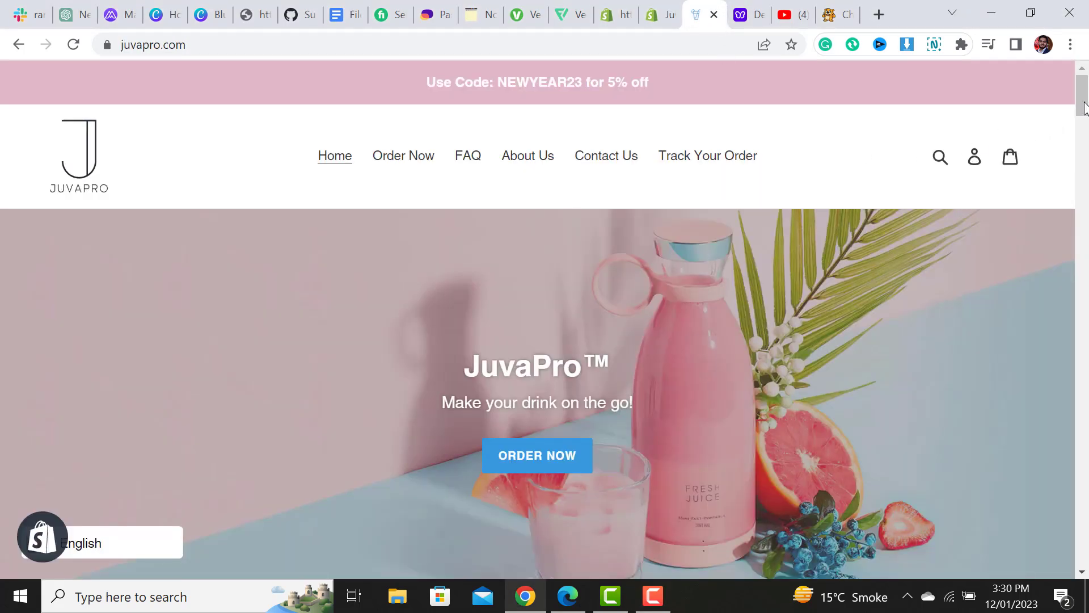
mouse_move(1085, 108)
left_mouse_down()
mouse_move(1086, 541)
mouse_move(1085, 94)
left_mouse_up()
left_click(748, 15)
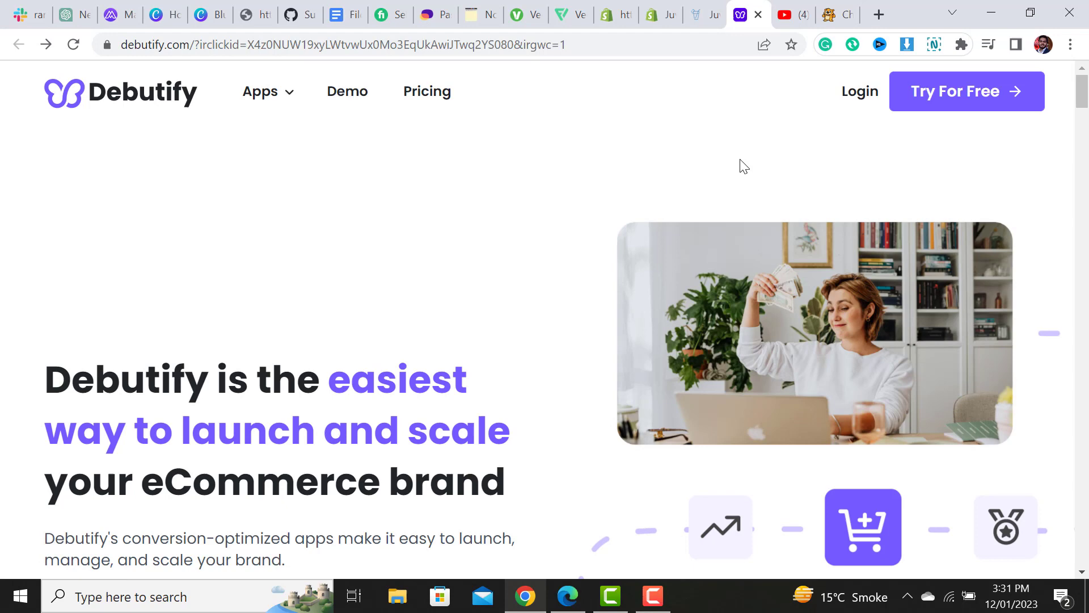
Step: Switch to the Chuckers Gifts storefront and scroll down its homepage
left_click(832, 6)
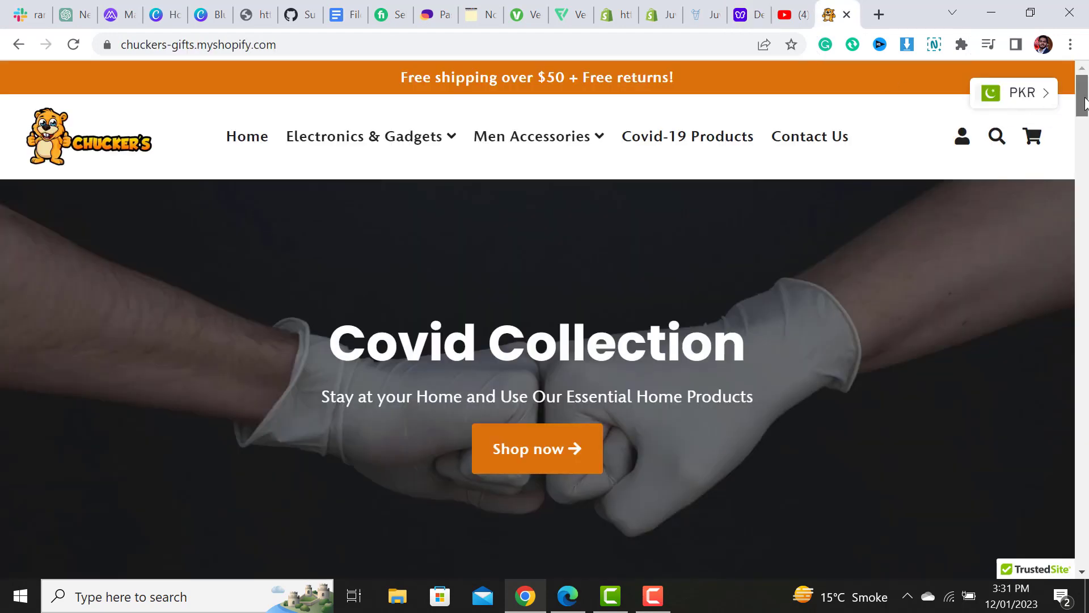
mouse_move(1085, 102)
left_mouse_down()
mouse_move(1086, 92)
mouse_move(1086, 561)
mouse_move(1087, 91)
left_mouse_up()
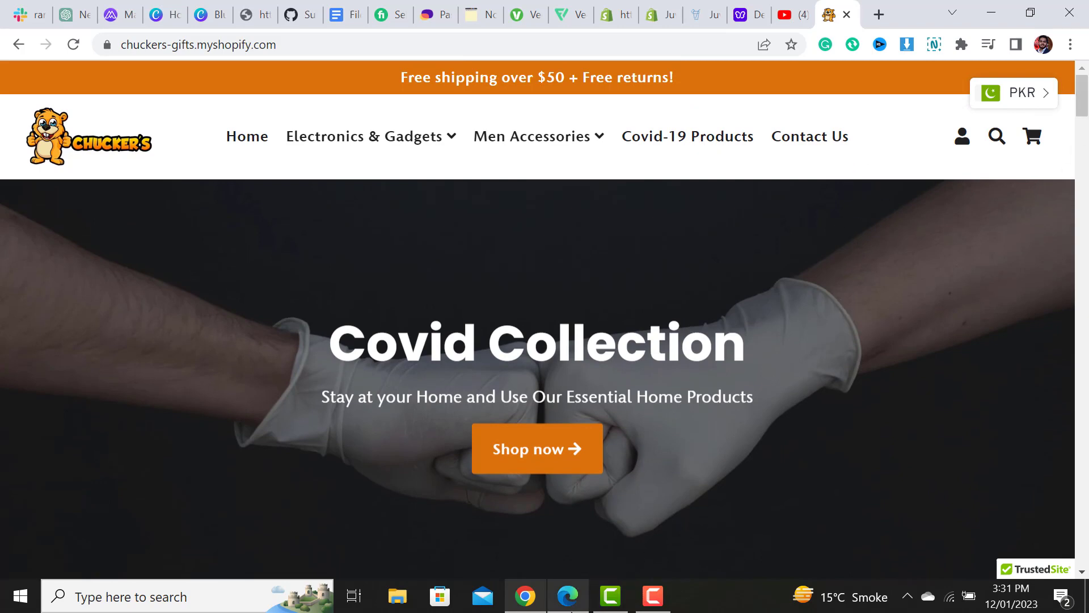
Step: Follow the Debutify affiliate link in the YouTube setup video's description
left_click(567, 595)
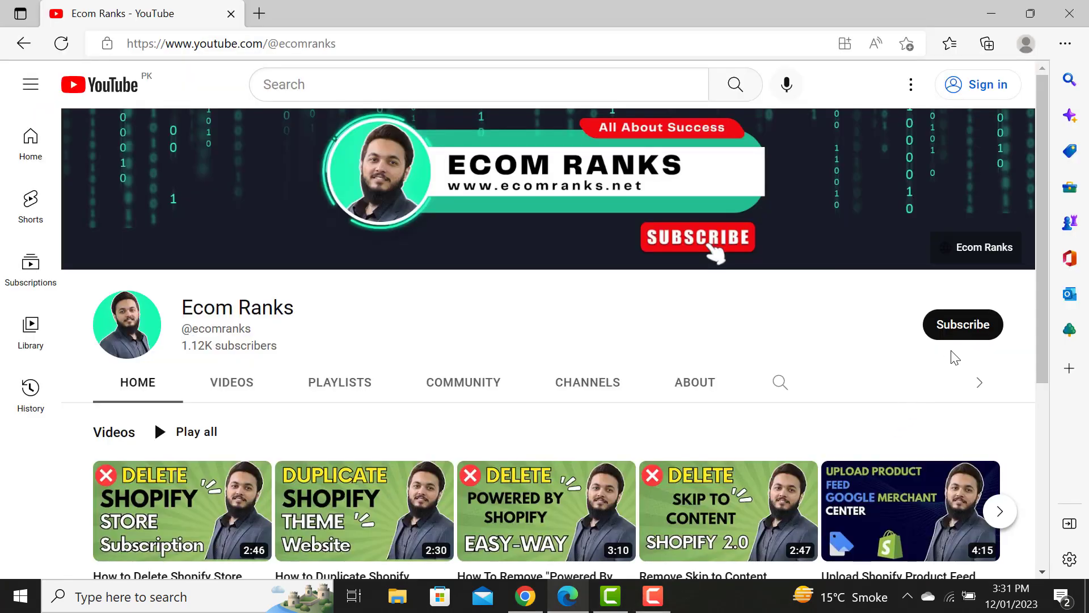
left_click(528, 601)
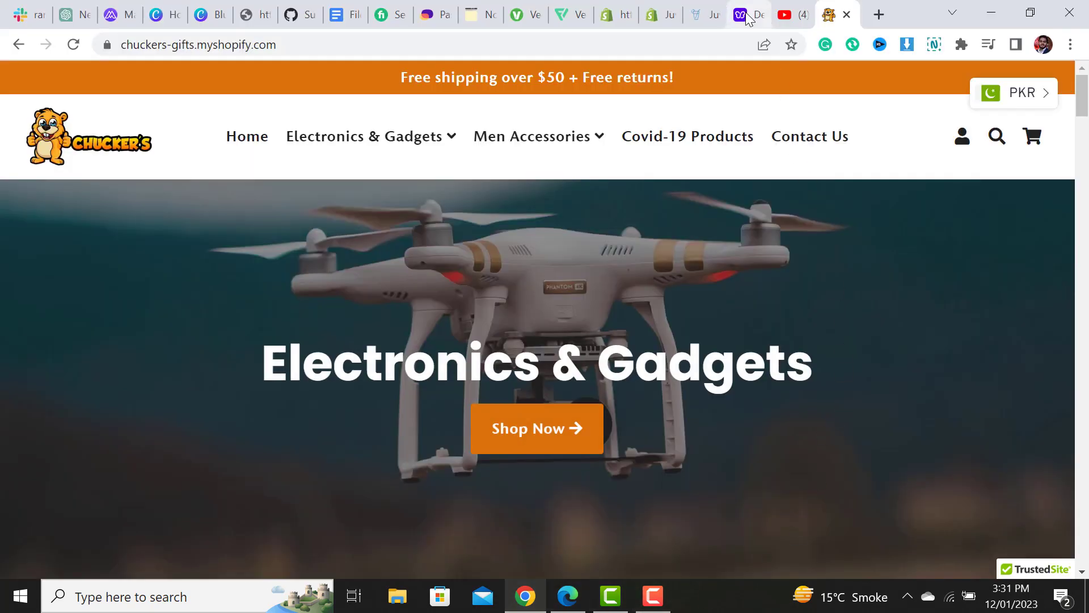
left_click(794, 14)
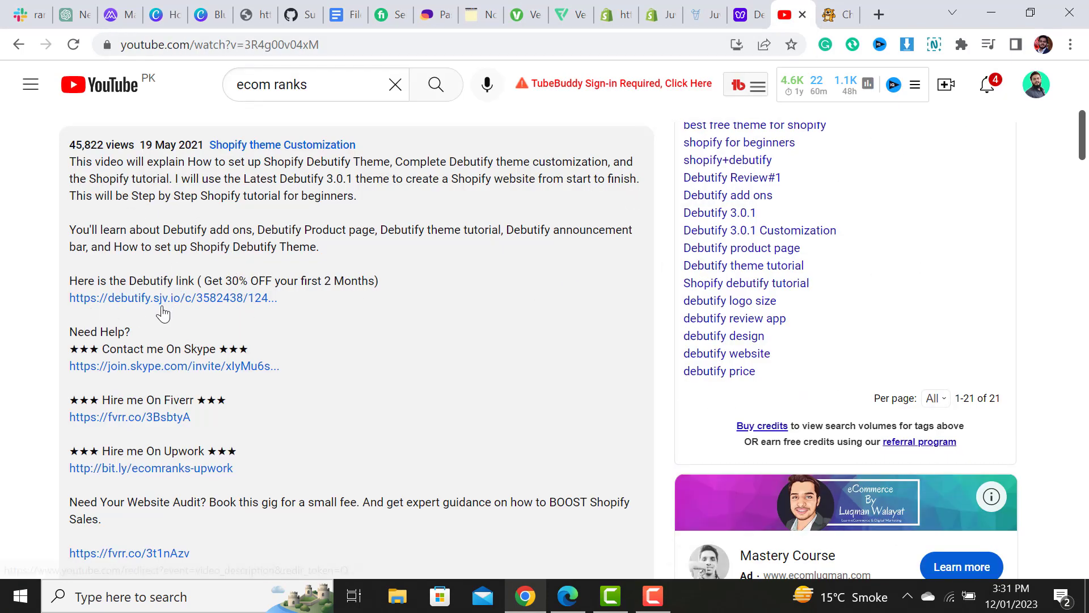
left_click(277, 301)
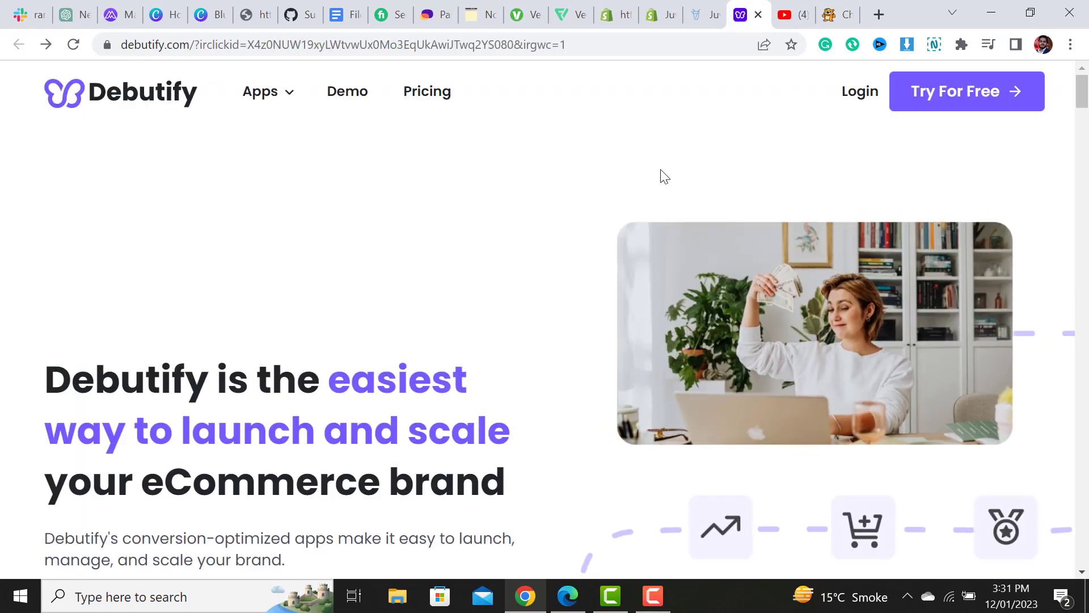
Step: Scroll the Debutify homepage and advance the theme showcase to the next store example
left_click_drag(1086, 101, 1084, 252)
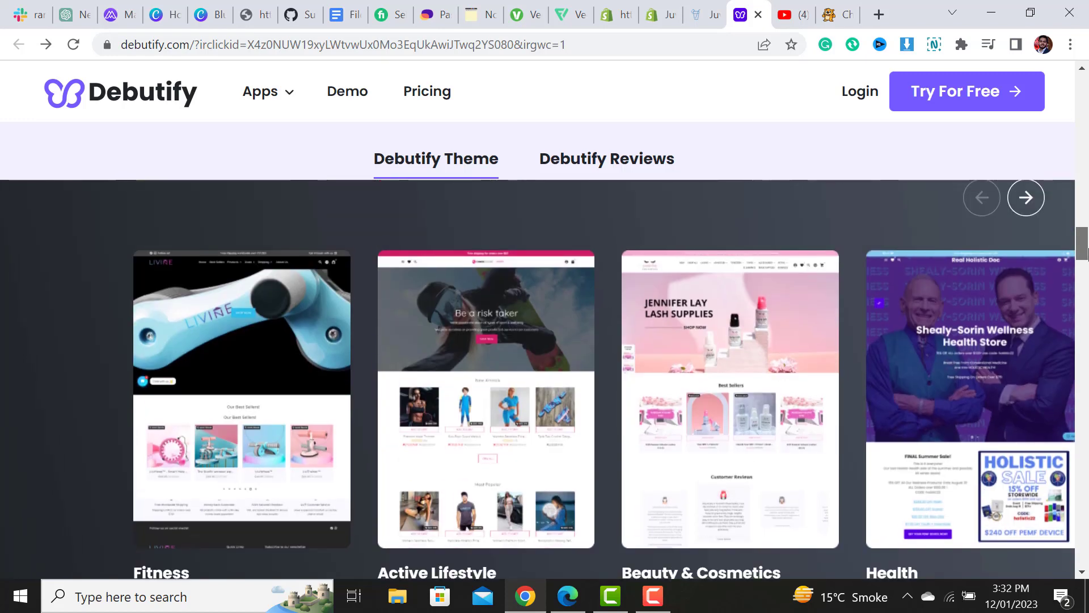
left_click(1033, 207)
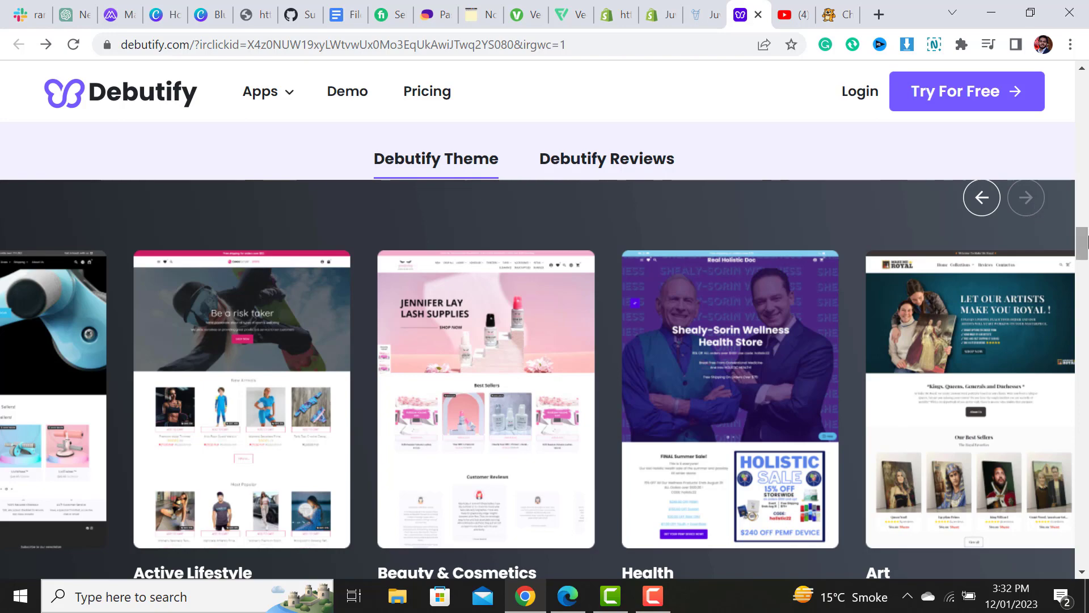
left_click_drag(1084, 242, 1084, 80)
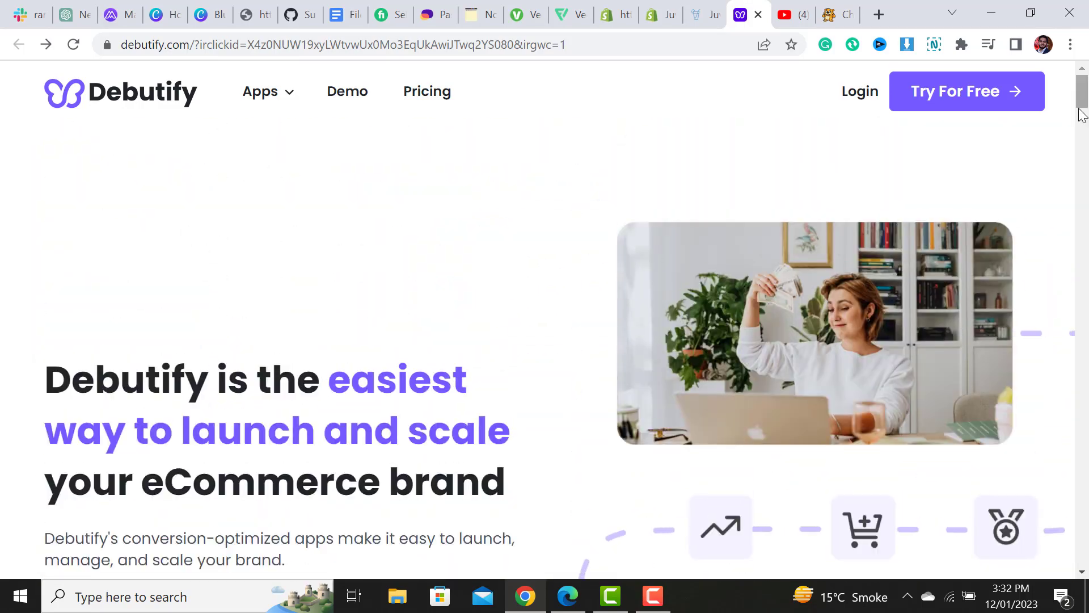
Step: Open Online Store's themes page in the Shopify admin and pin Online Store to the navigation
left_click(662, 14)
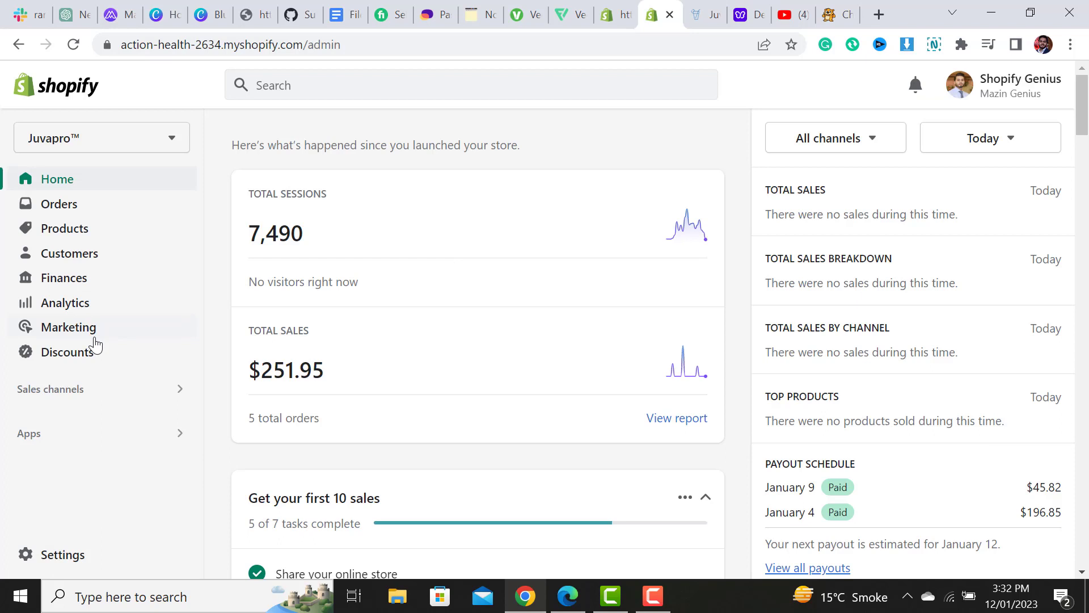
left_click(55, 397)
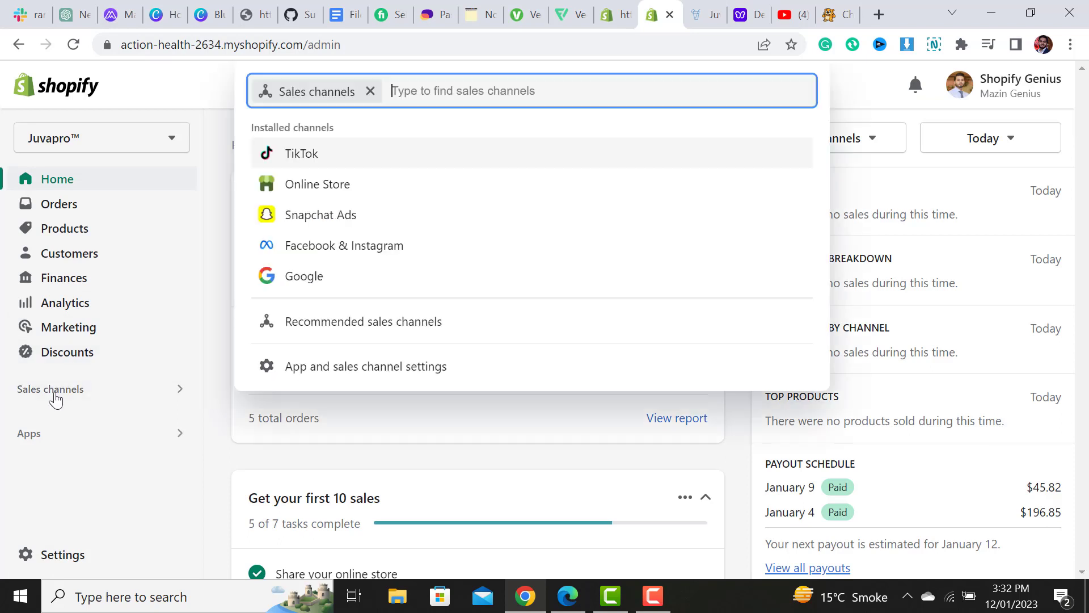
left_click(338, 184)
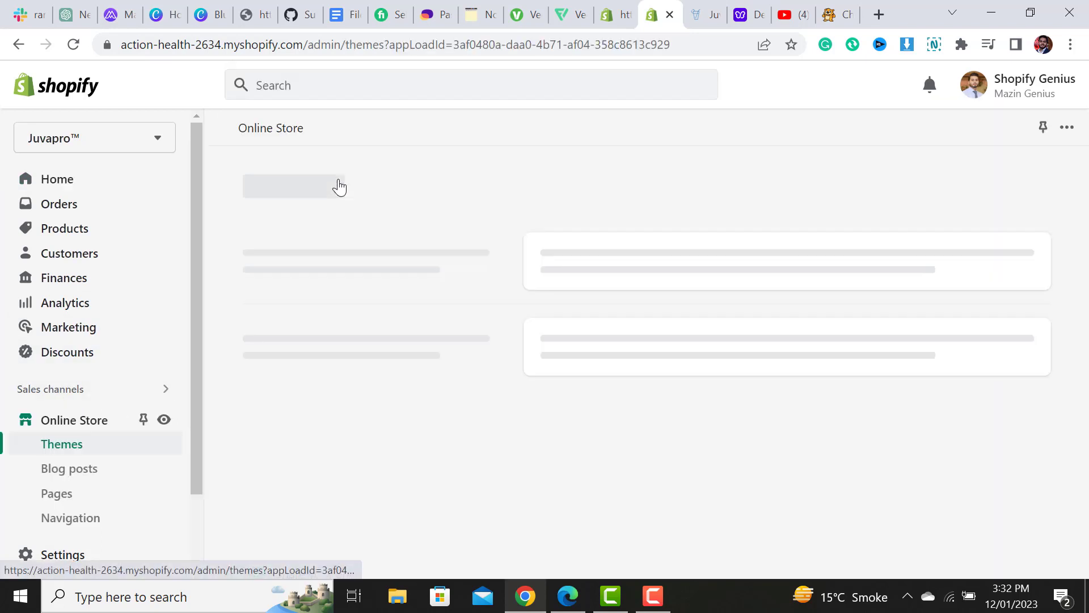
left_click(1041, 127)
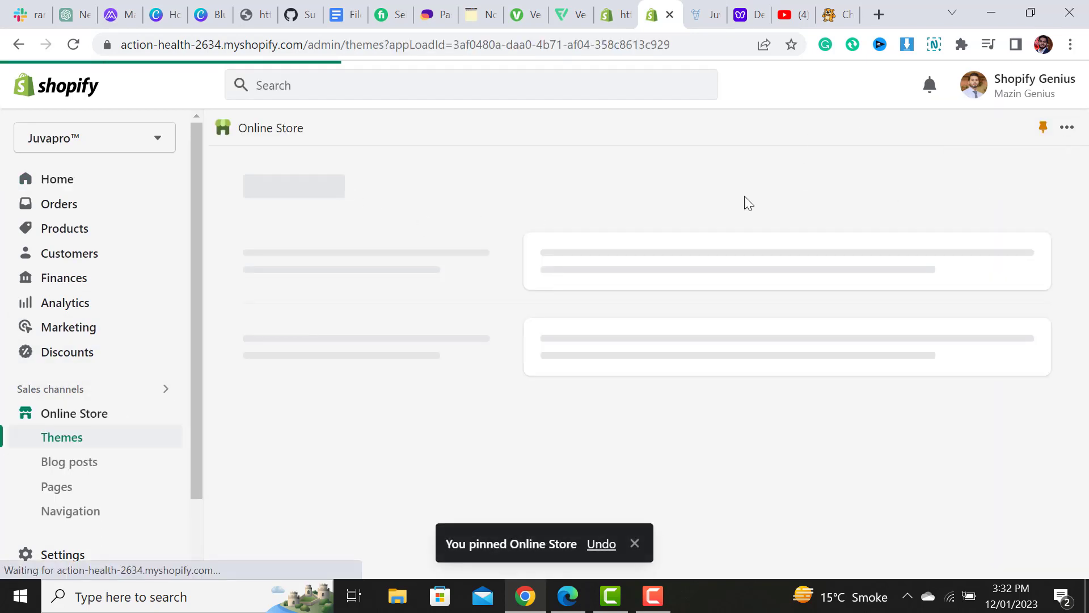
left_click(756, 12)
Step: Choose Try For Free on Debutify, then Start free trial under Debutify Theme
left_click(790, 14)
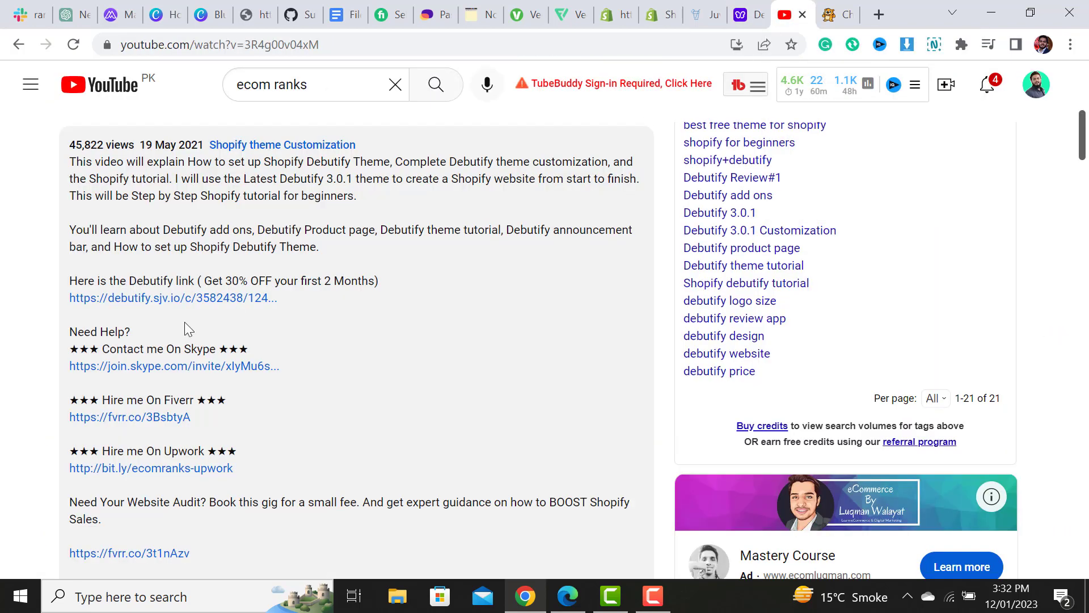
left_click(748, 14)
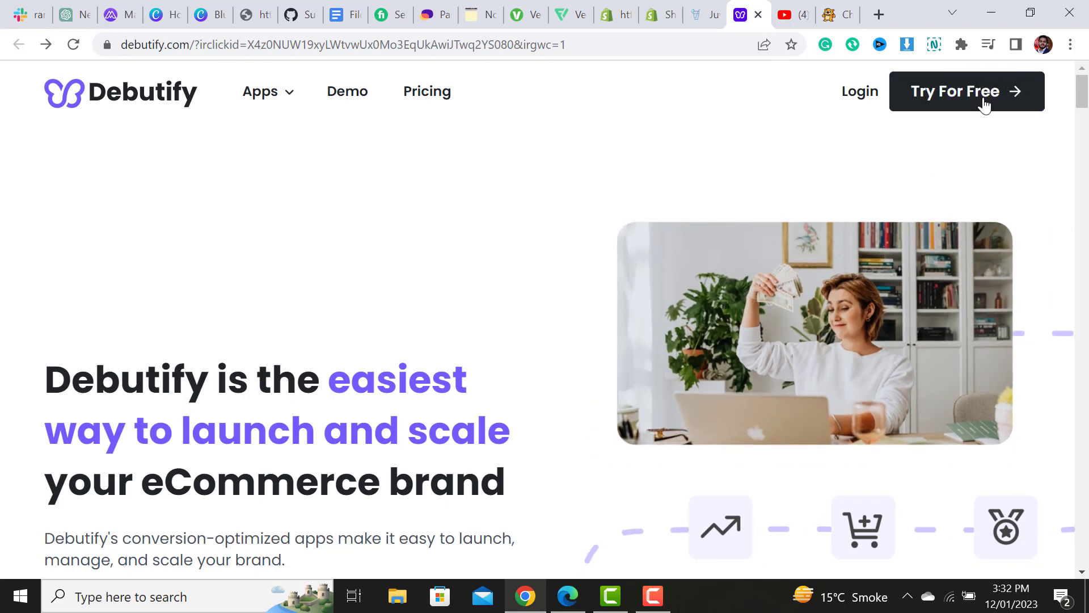
left_click(990, 104)
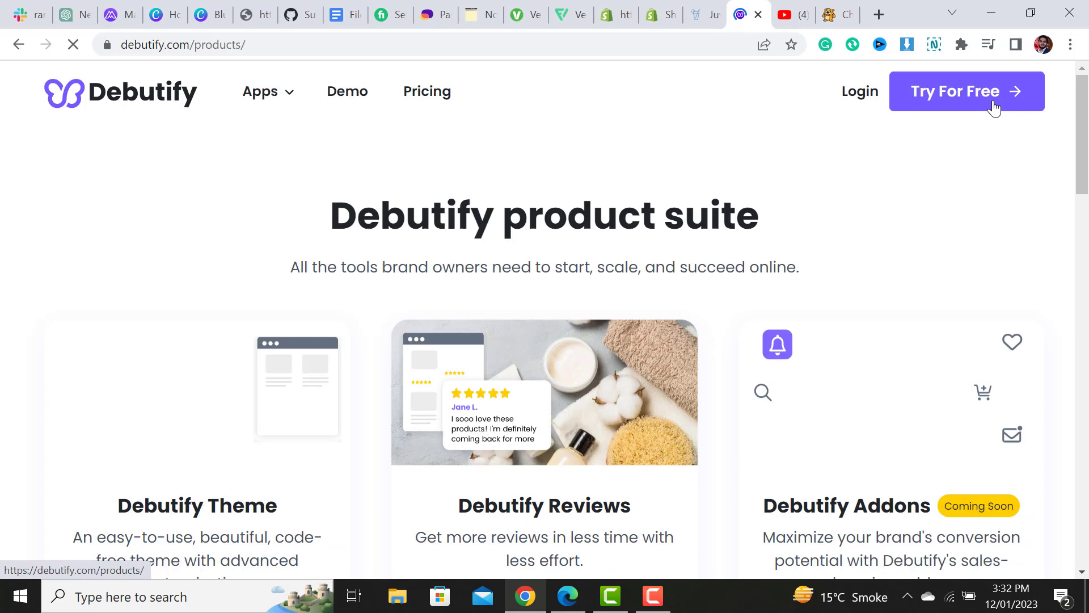
scroll(1088, 155, "down", 1)
left_click_drag(1088, 155, 1088, 180)
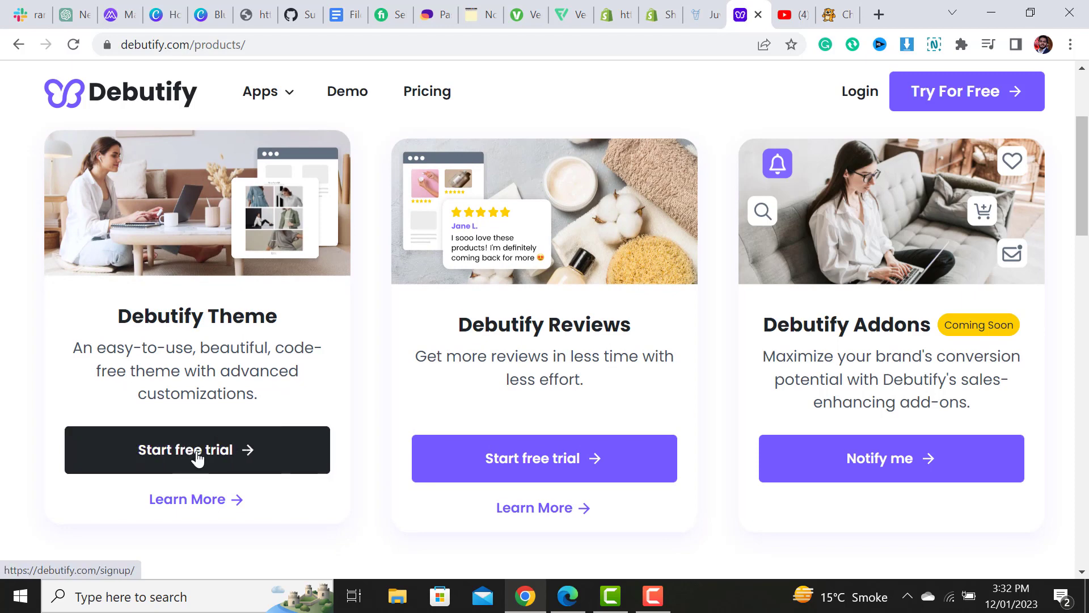
left_click(197, 457)
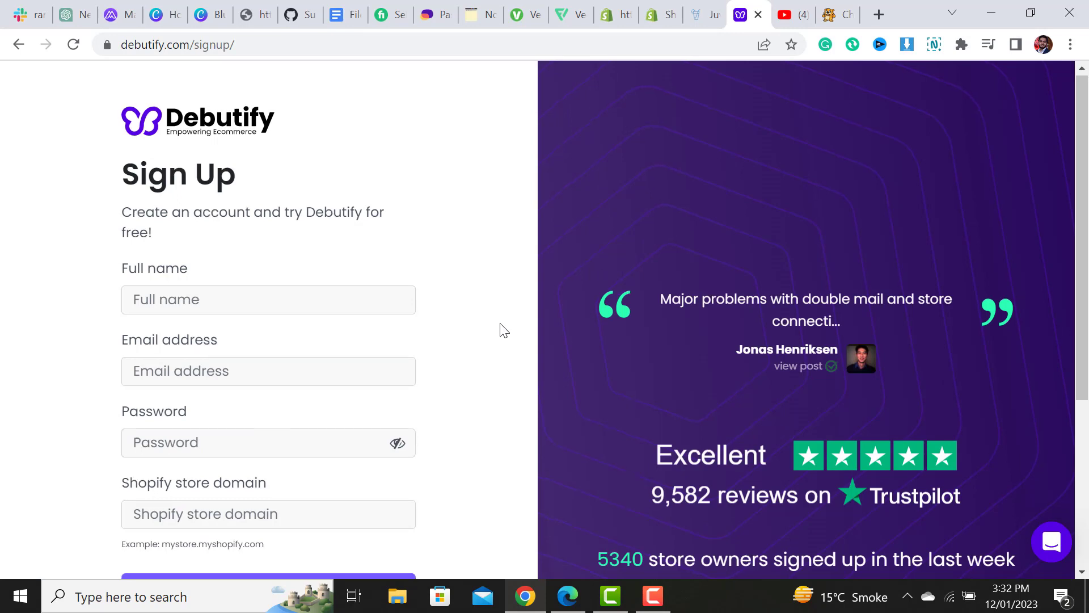
Step: Complete the sign-up name, e-mail and password, then select the Juvapro store's web address
scroll(503, 330, "down", 3)
scroll(503, 330, "up", 2)
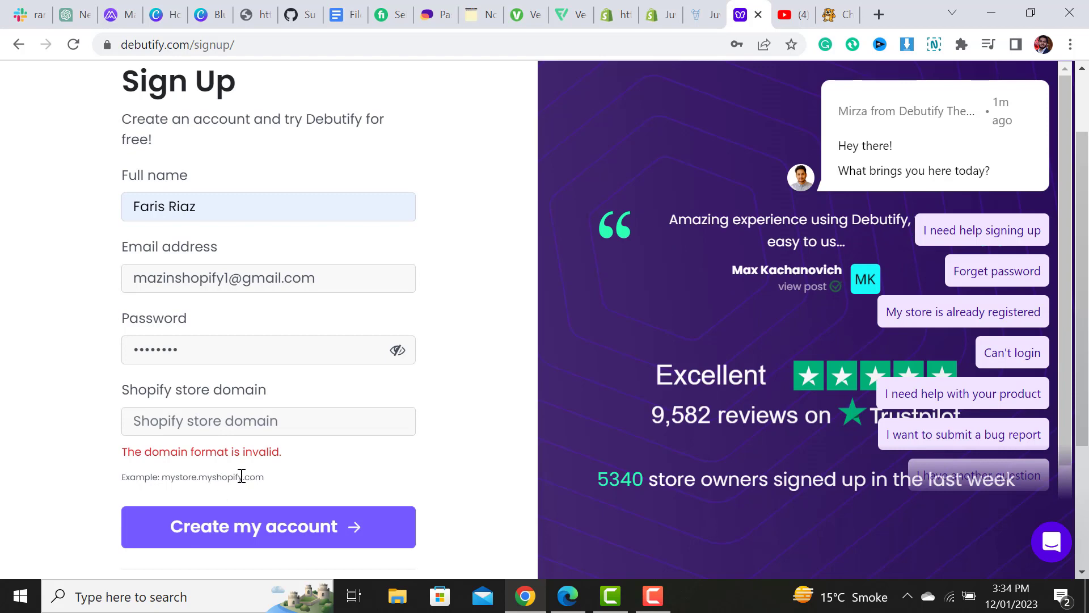
left_click(247, 423)
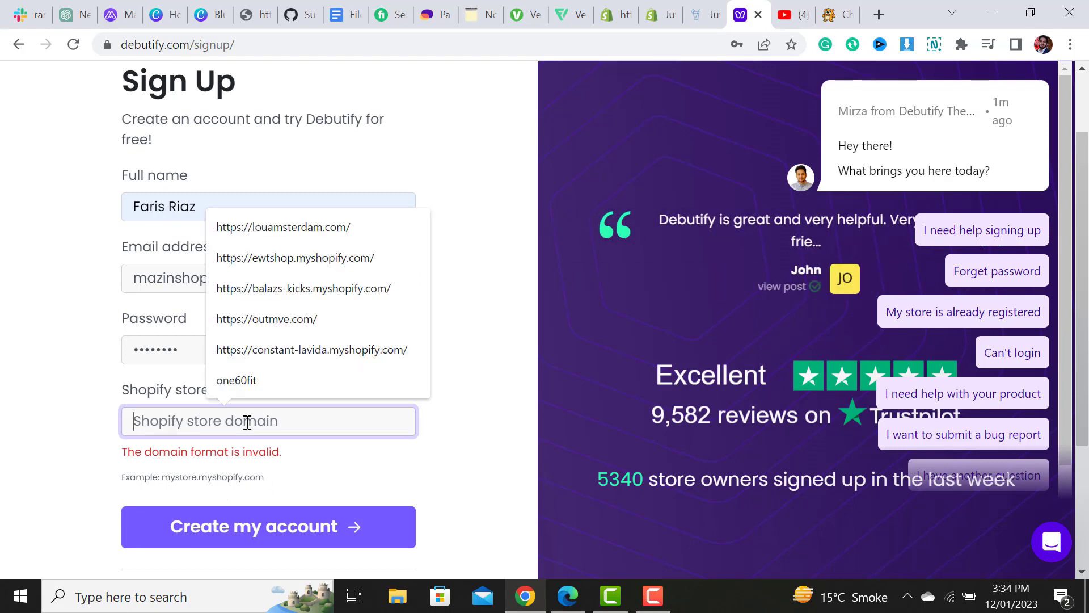
left_click(706, 14)
left_click(211, 45)
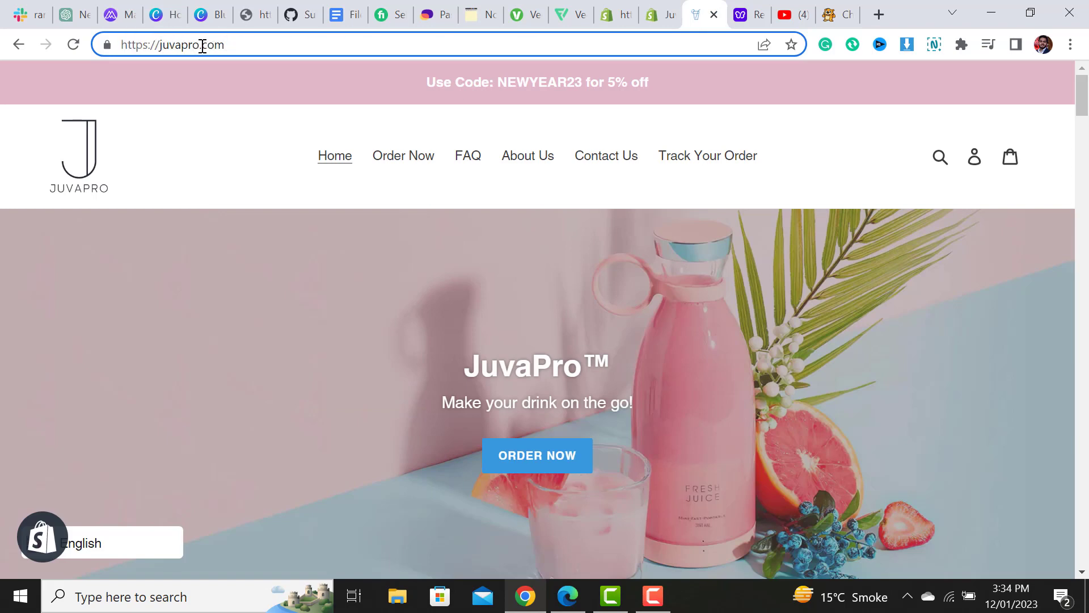
Step: Enter the store's myshopify domain, create the Debutify account, and decline saving the password
left_click(655, 14)
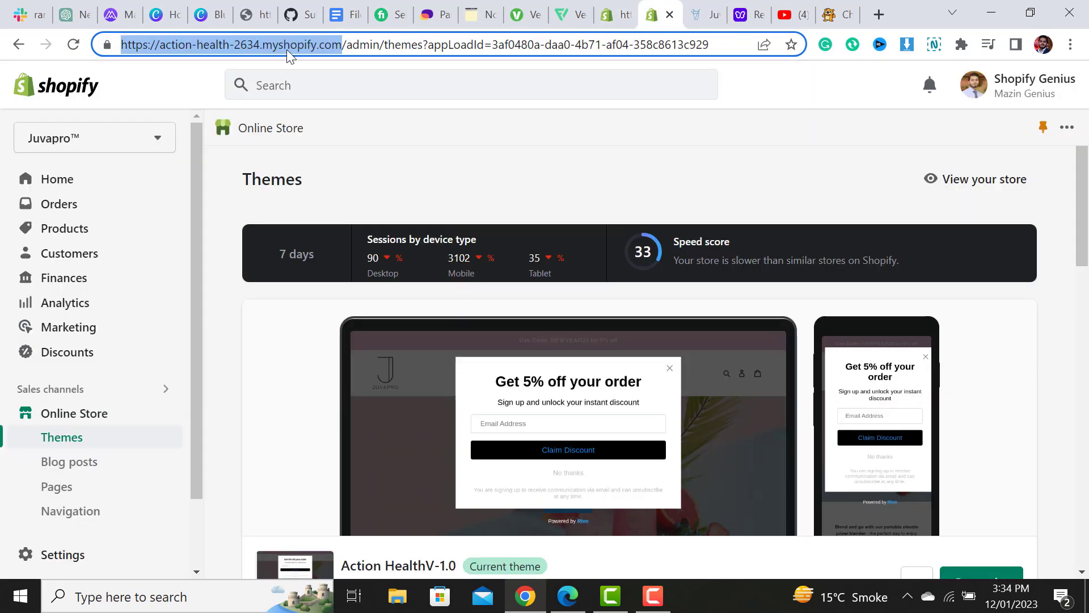
left_click(741, 14)
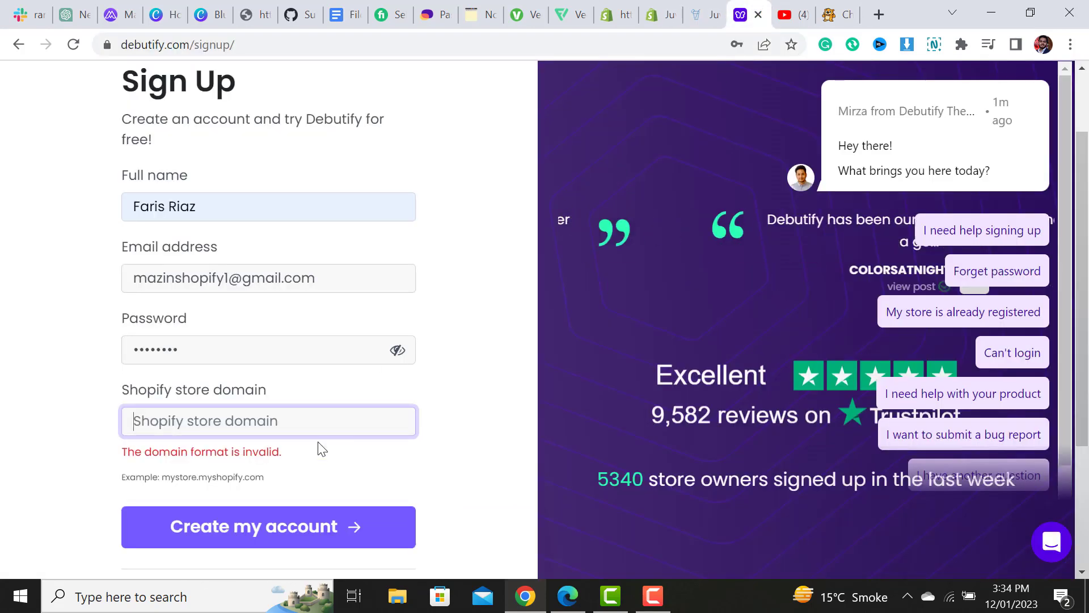
left_click(272, 420)
type("https://action-health-2034.myshopify.com/")
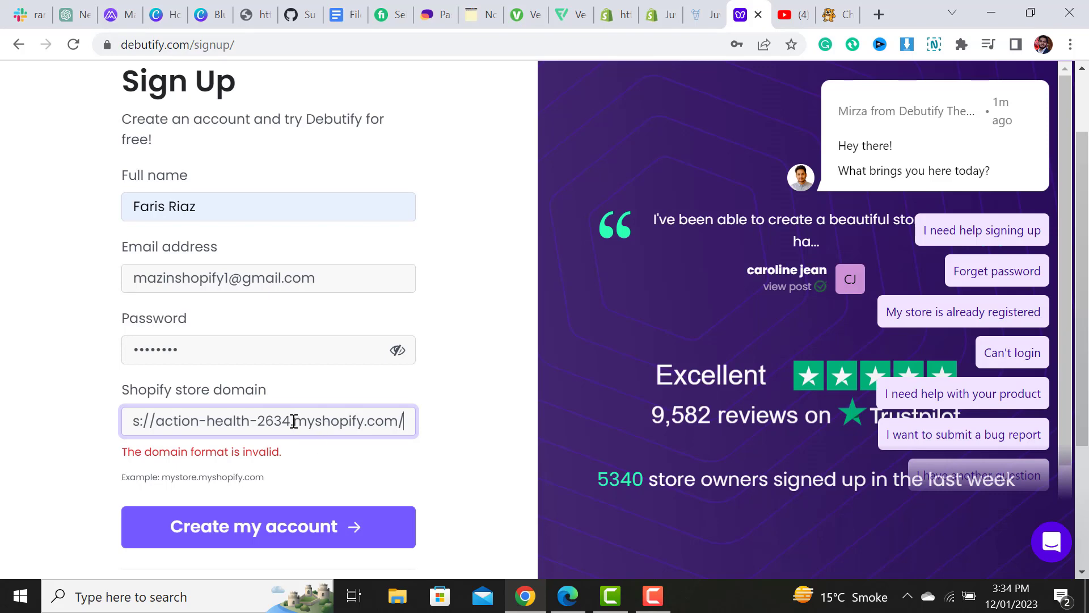
left_click_drag(303, 421, 411, 419)
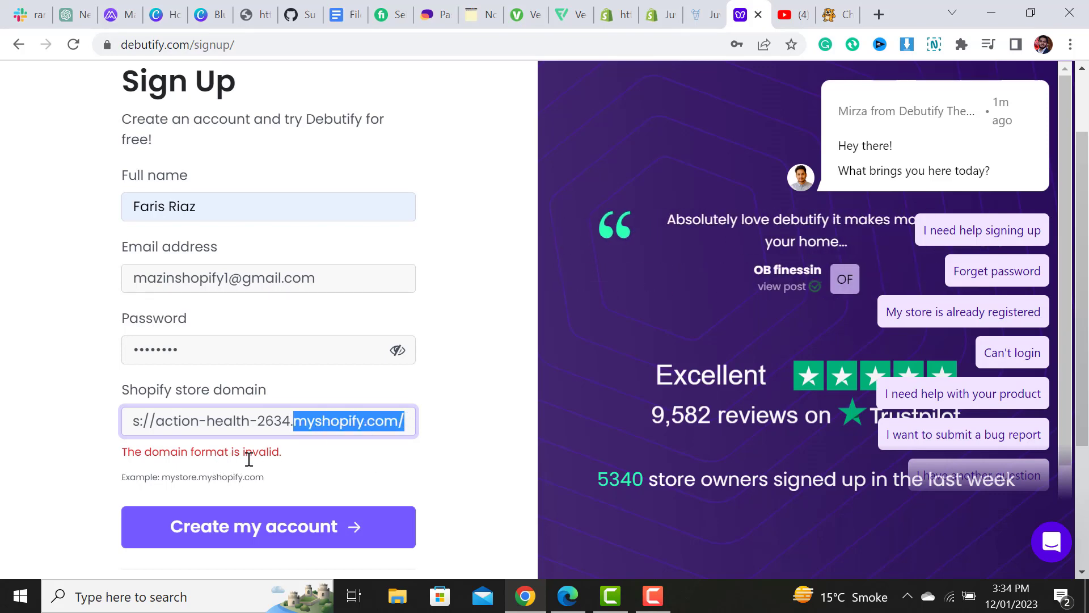
left_click(268, 536)
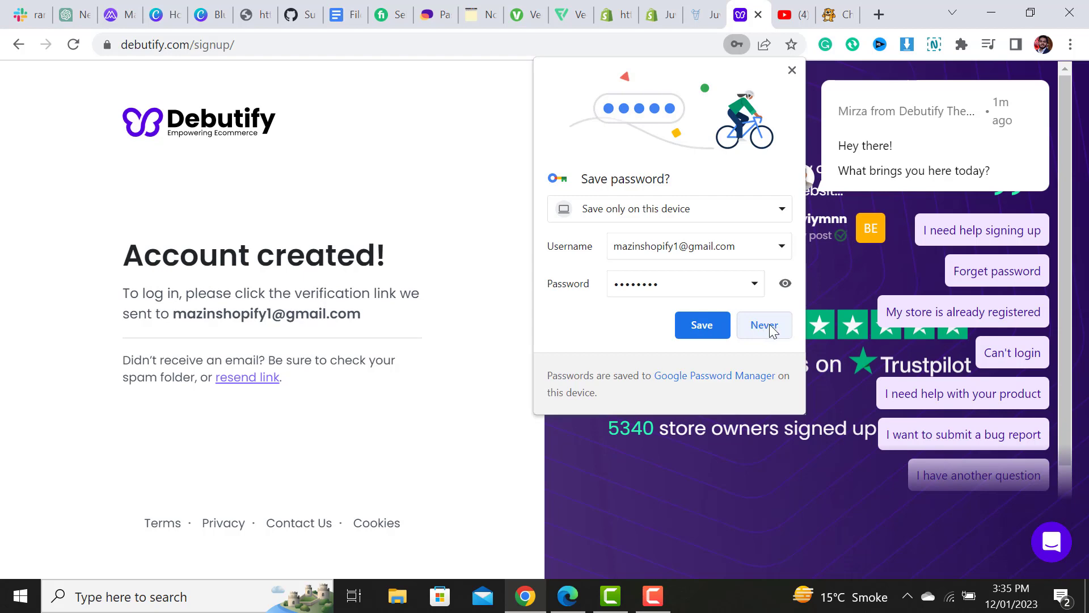
left_click(737, 331)
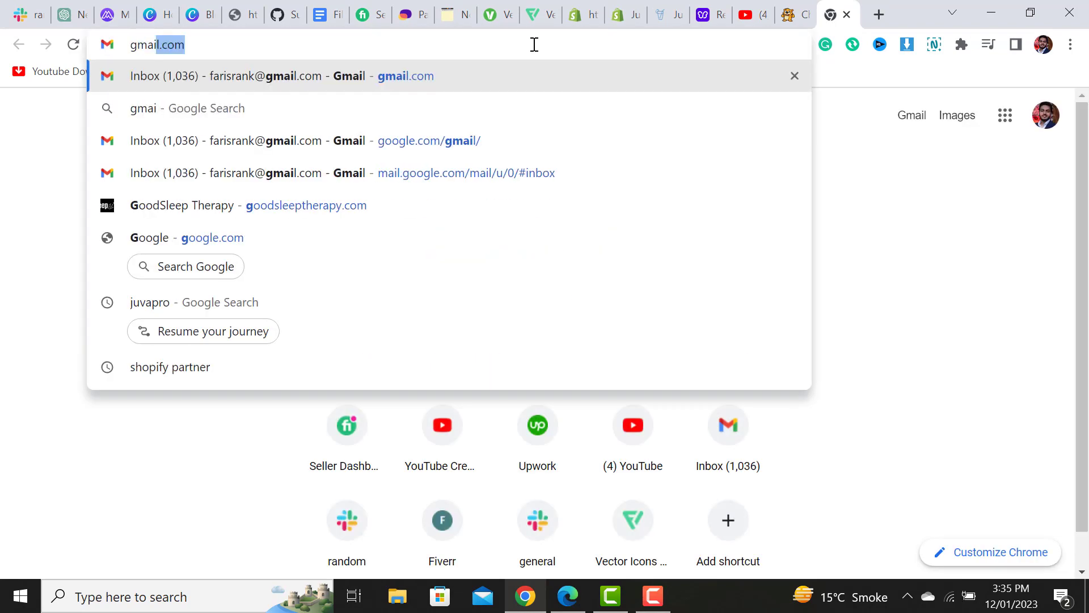
Step: Go to gmail.com and open Debutify's 'Verify Email Address' message to confirm the account
type("com")
key("Return")
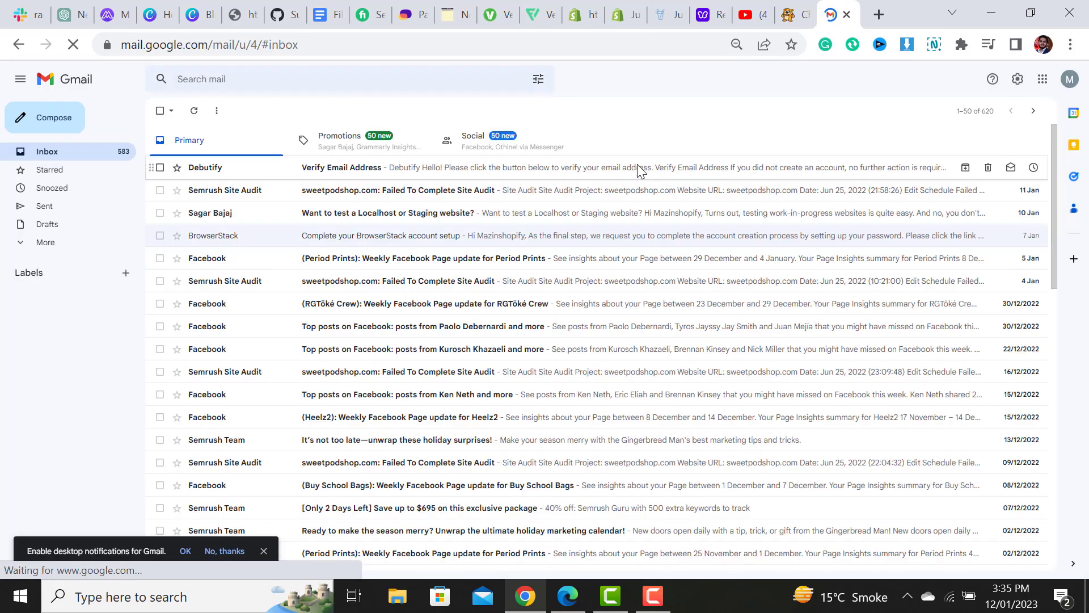
left_click(408, 170)
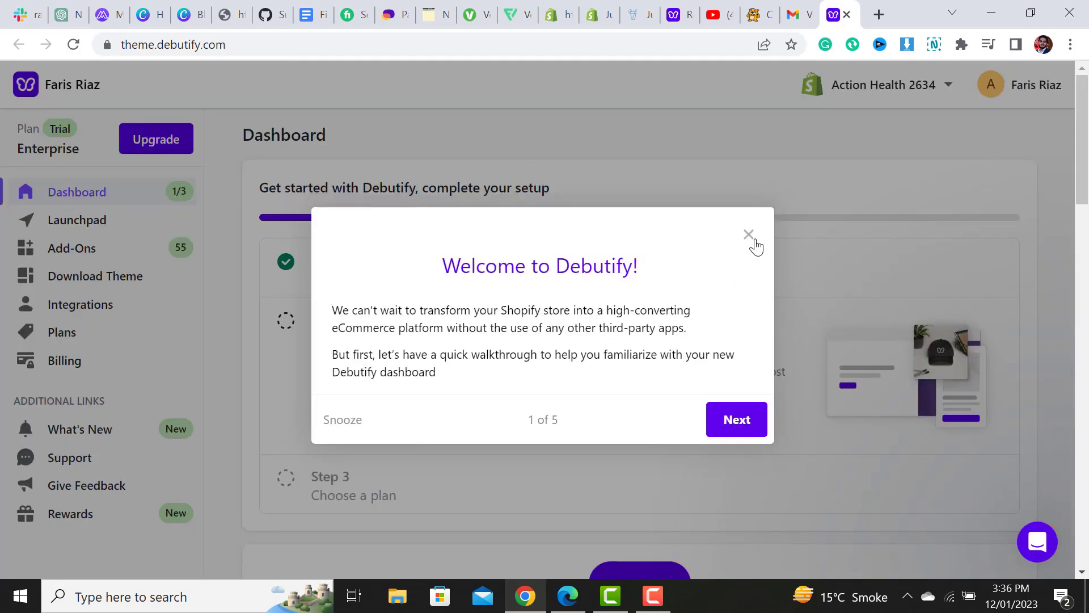
Step: Step through the Debutify dashboard welcome walkthrough and close it
left_click(756, 421)
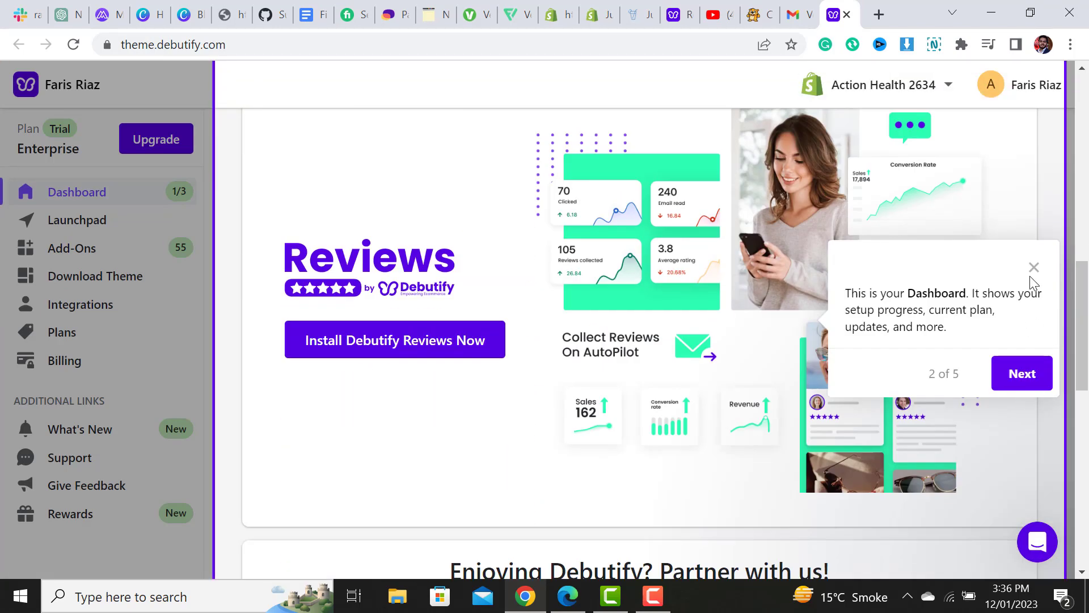
left_click(1024, 375)
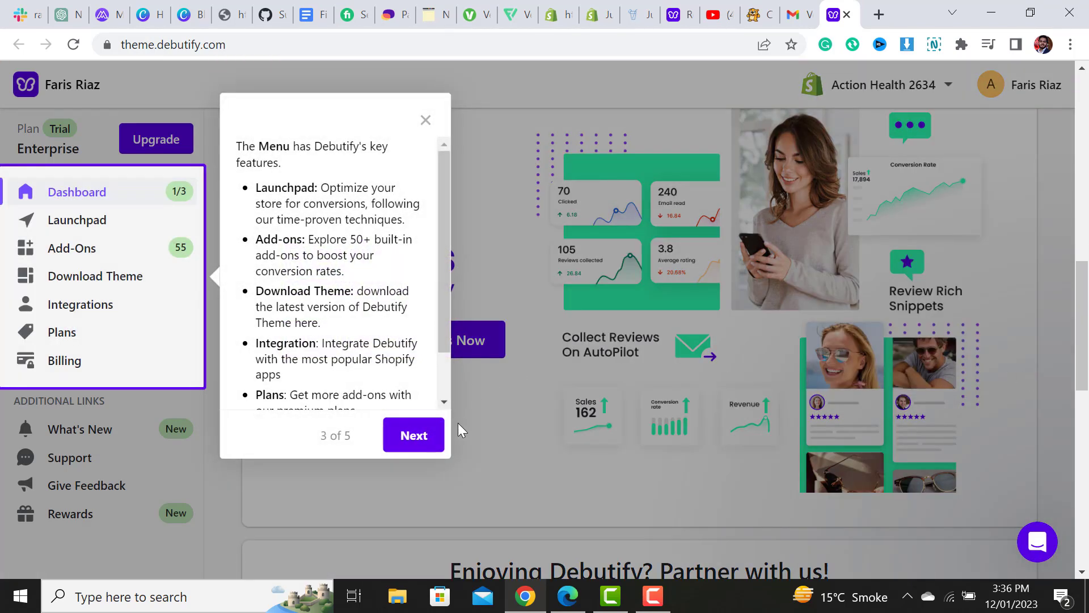
left_click(437, 448)
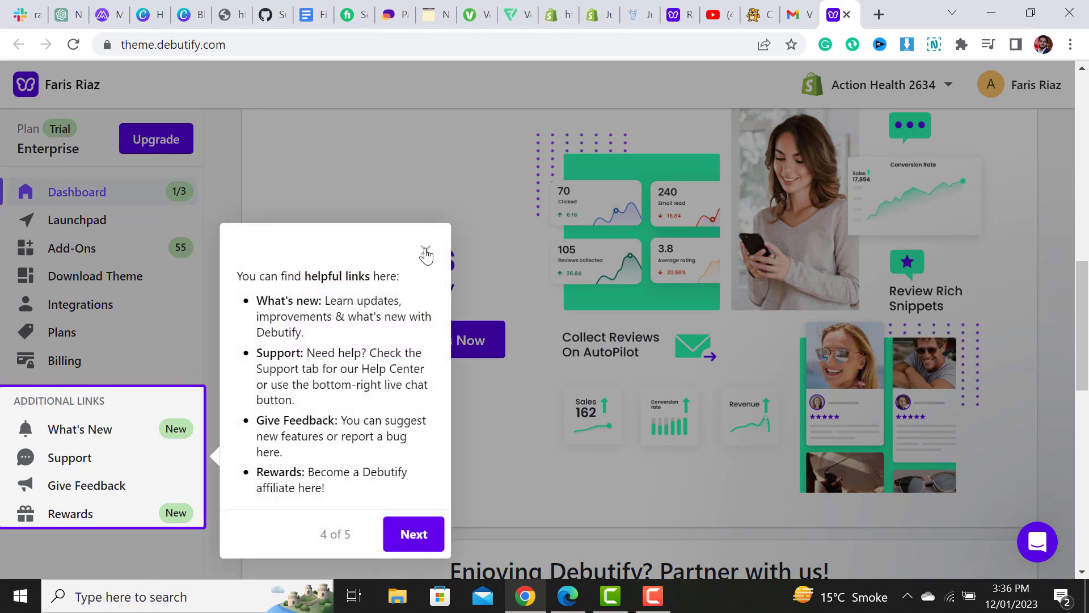
left_click(425, 250)
Step: Answer No to the Intercom chat bot and close the messenger
left_click_drag(1080, 349, 1080, 525)
left_click(997, 483)
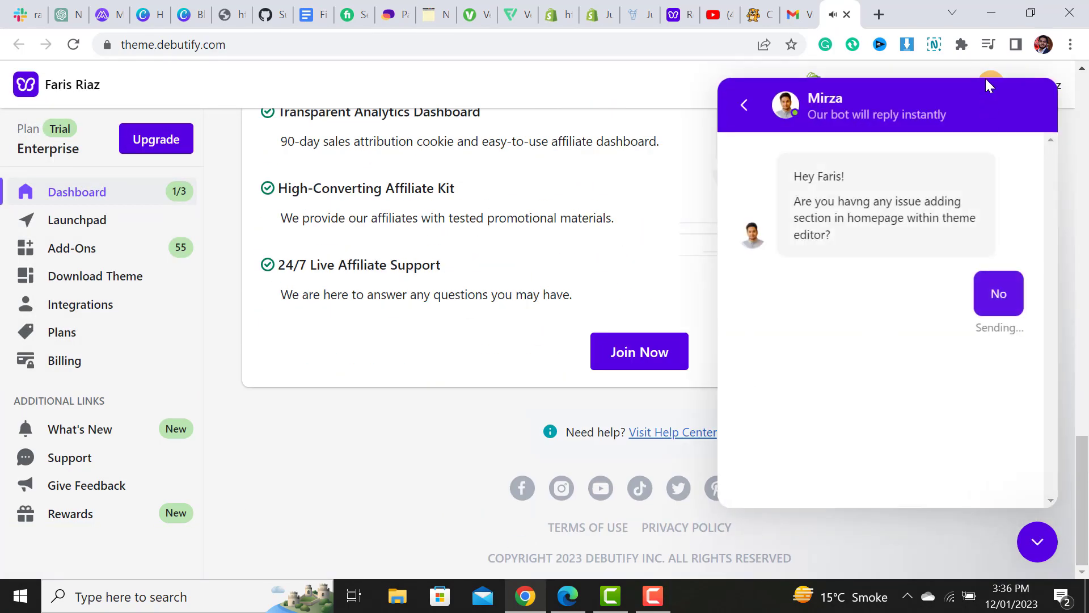
left_click(748, 105)
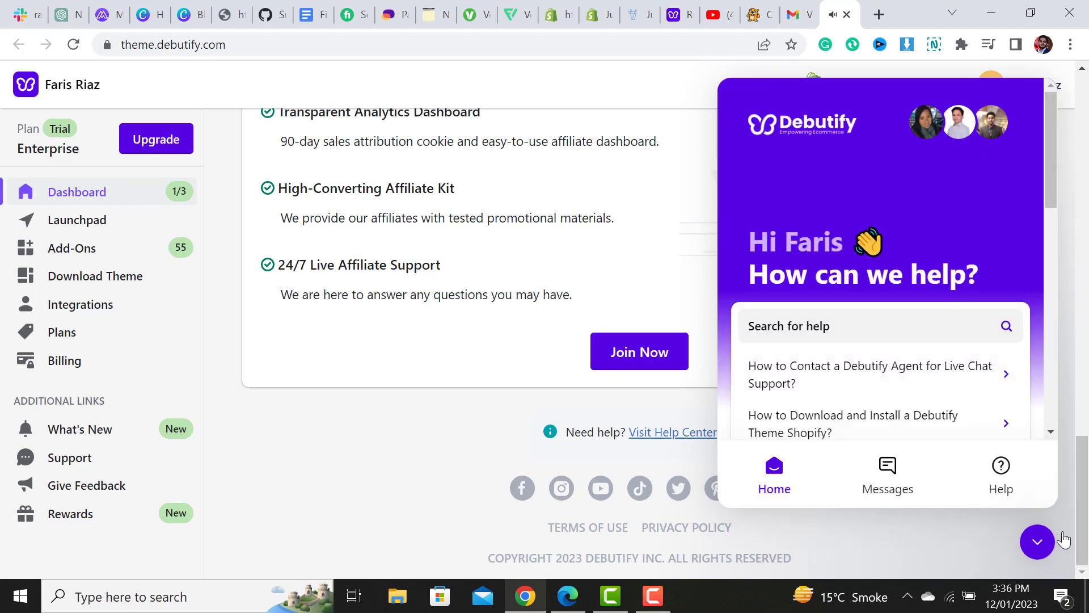
left_click(1037, 541)
left_click_drag(1081, 510, 1087, 131)
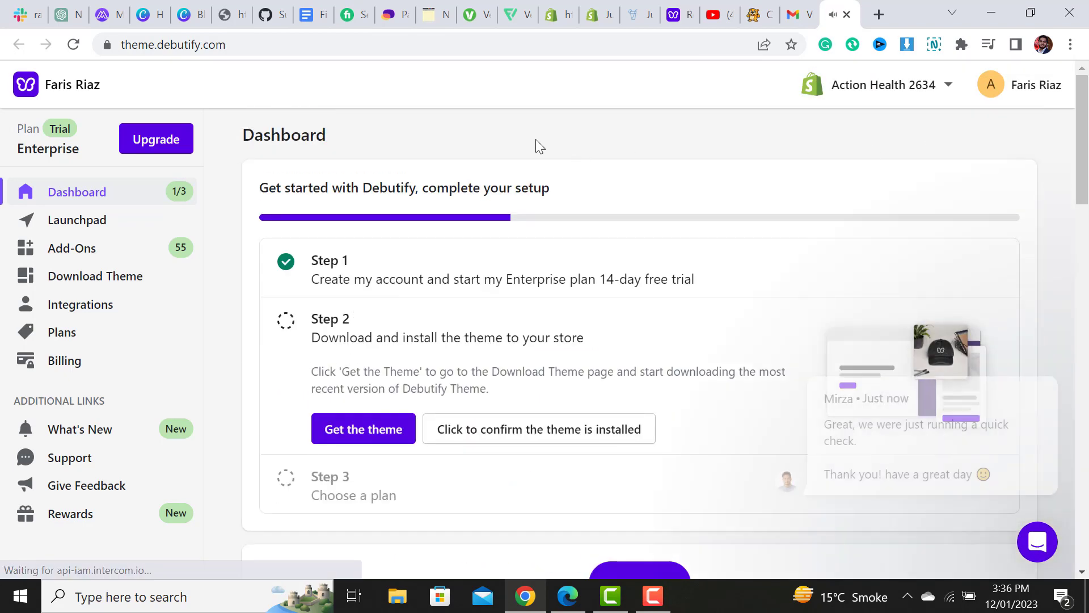
Step: From Debutify's Get the theme page, download the Debutify Theme 4.10.2 ZIP file
left_click(373, 437)
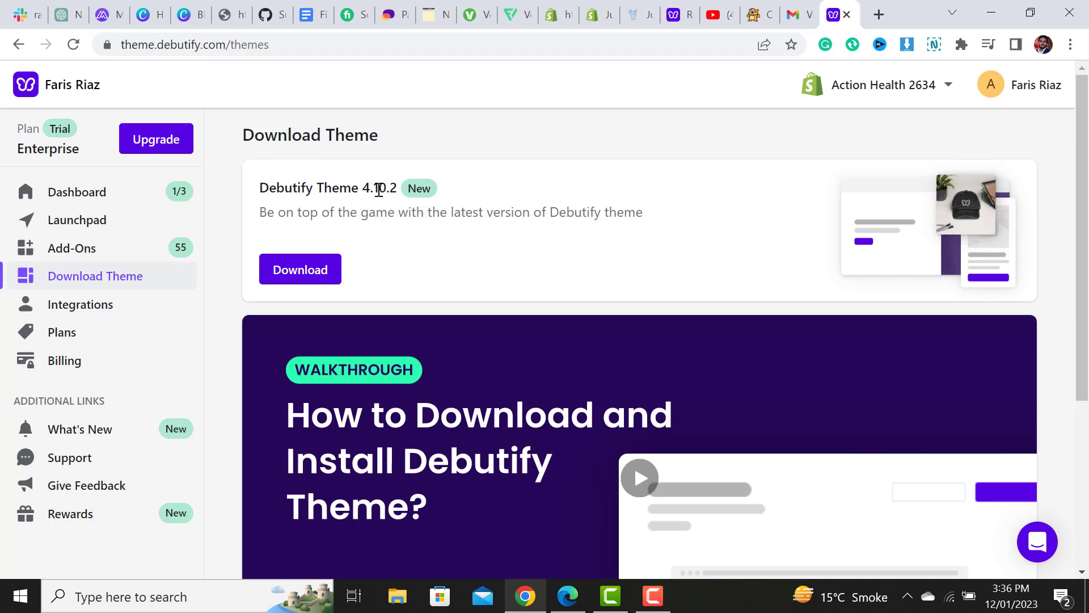
left_click(289, 279)
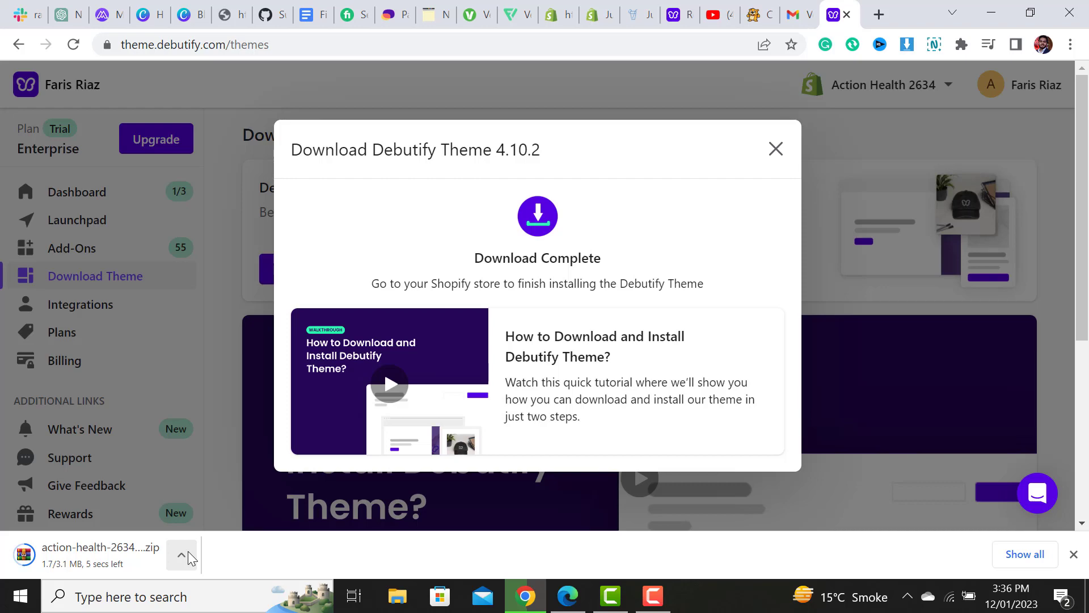
Step: On Shopify's Themes page, attach the Debutify theme 4.10.2 zip (3.26 MB) for upload
left_click(594, 16)
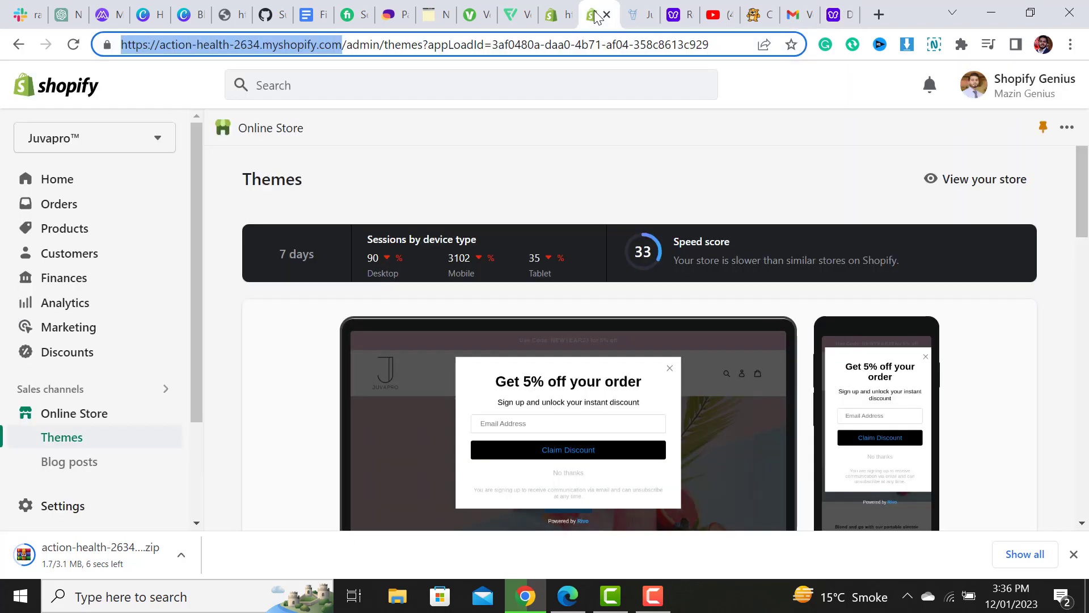
left_click_drag(1087, 214, 1087, 541)
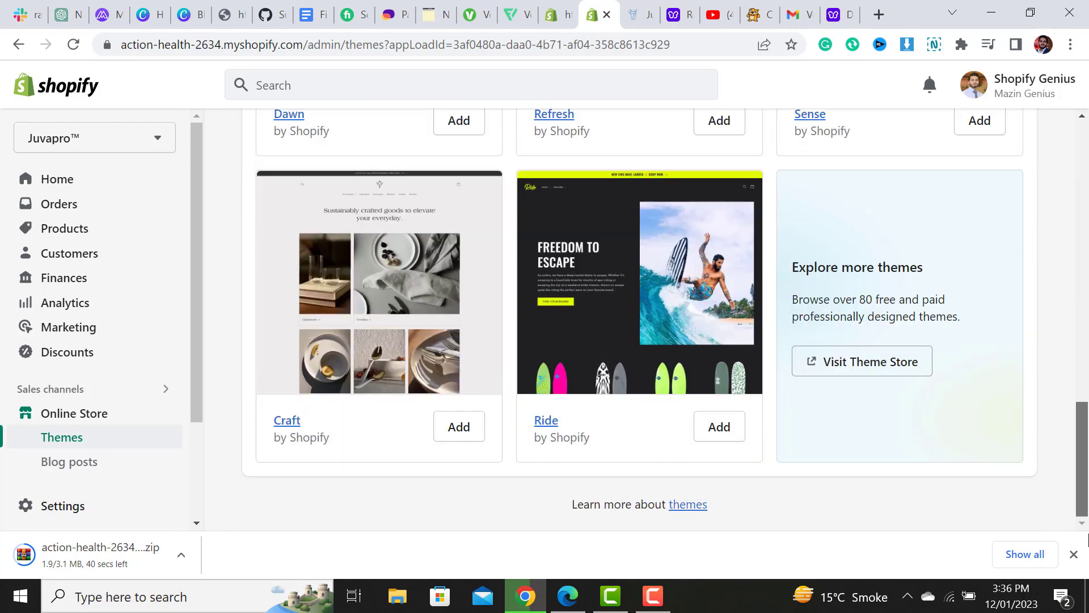
left_click_drag(1082, 460, 1080, 161)
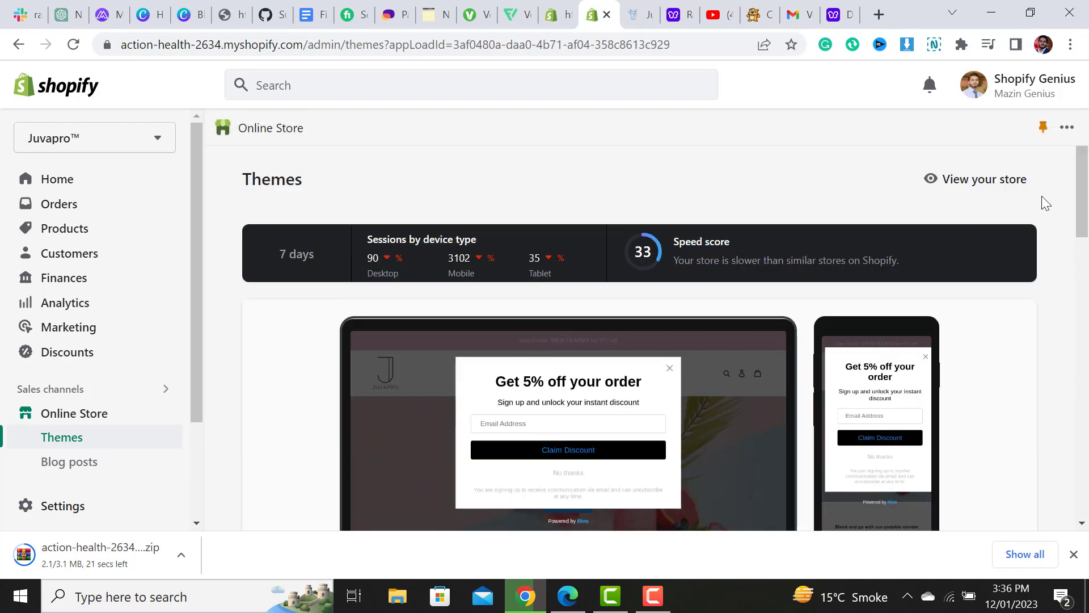
scroll(1041, 197, "down", 6)
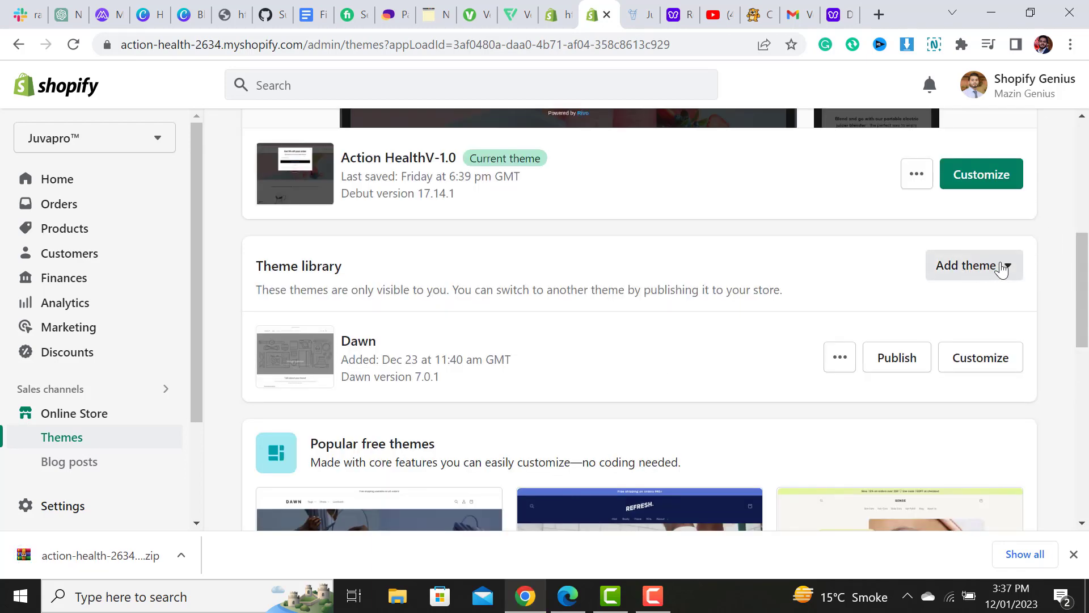
left_click(977, 269)
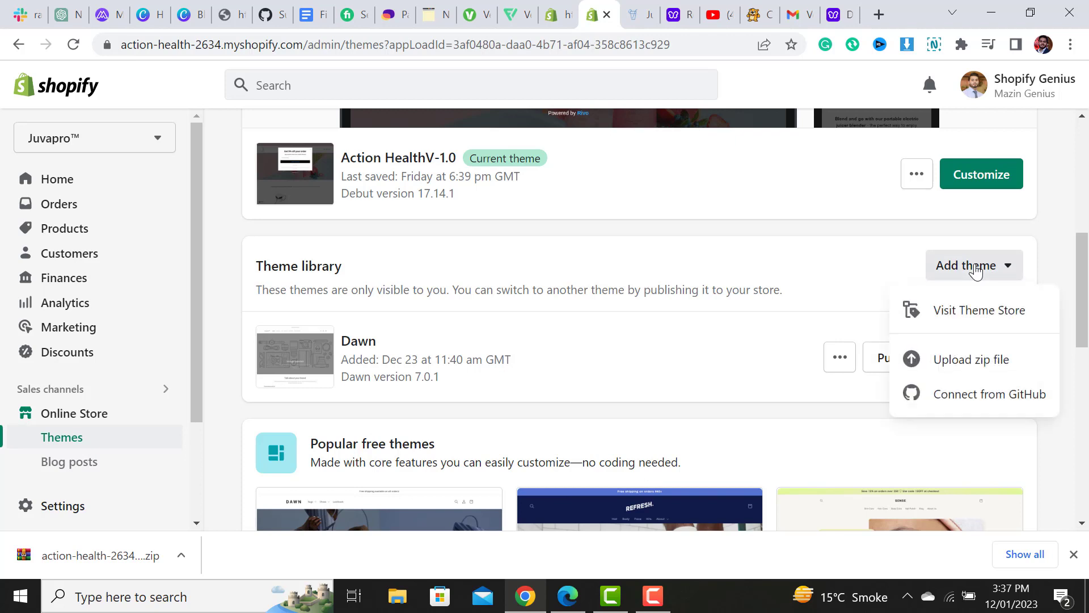
left_click(988, 363)
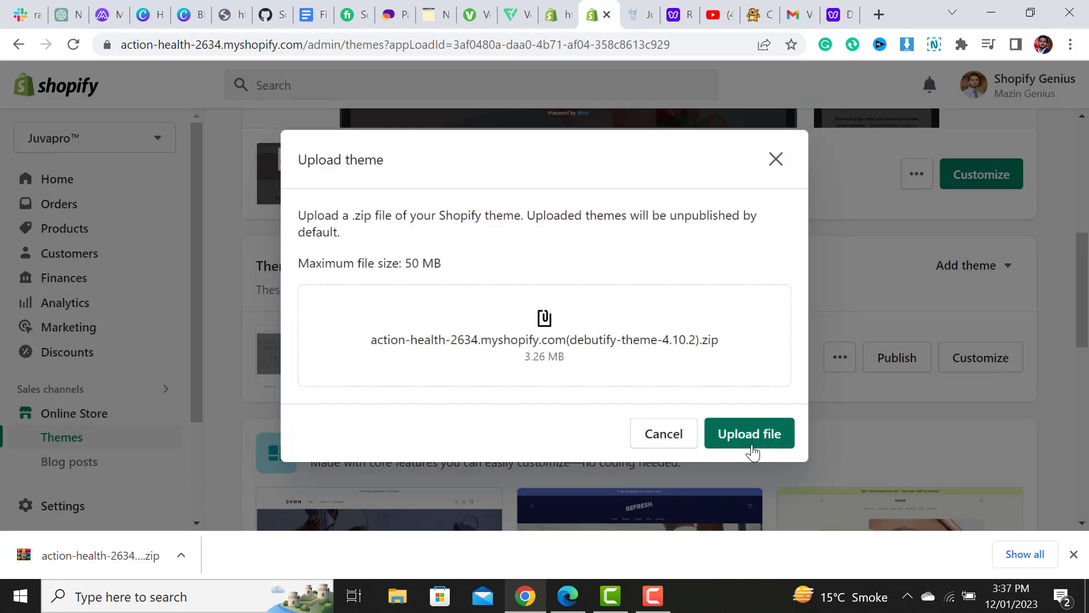
Step: Upload the attached Debutify zip and rename the new theme to 'Debutify Theme 4.10.2'
left_click(759, 434)
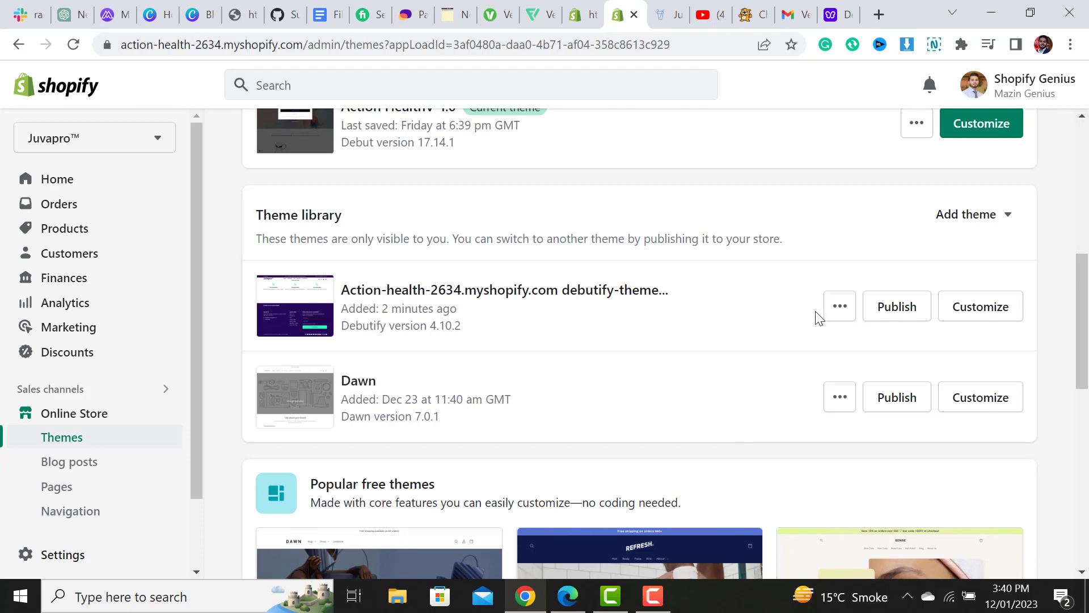
left_click(836, 308)
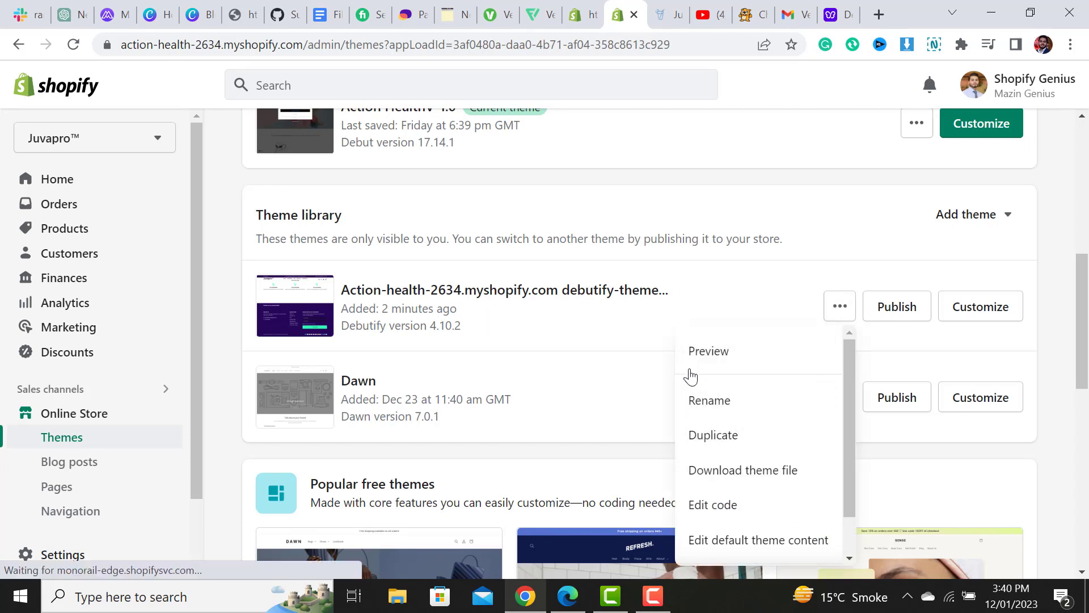
left_click(709, 400)
left_click(513, 332)
key("ctrl+a")
type("Debutify Theme 4.10.2")
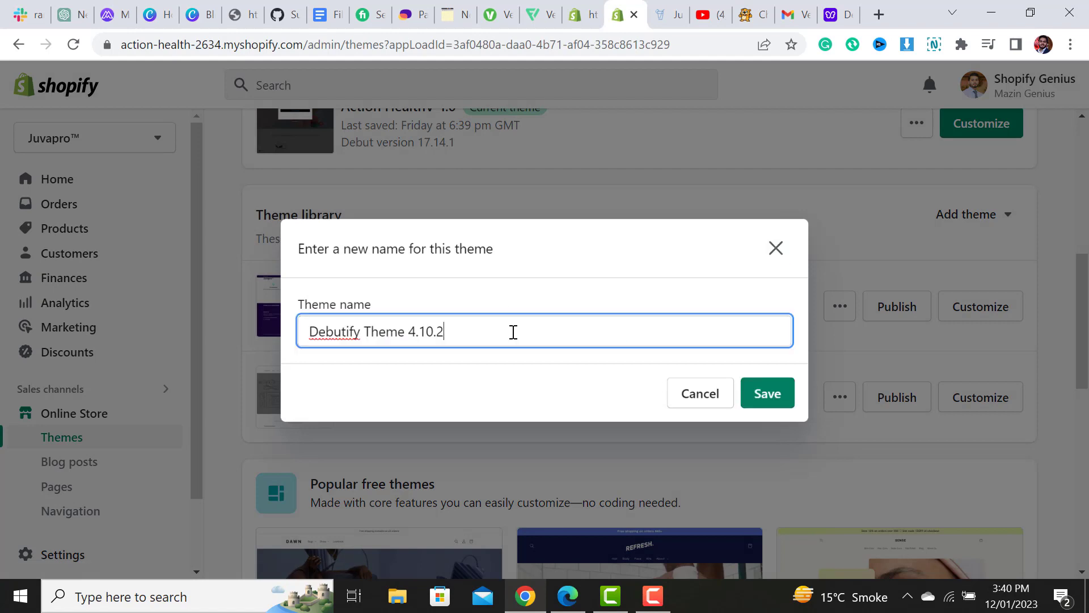
left_click(767, 396)
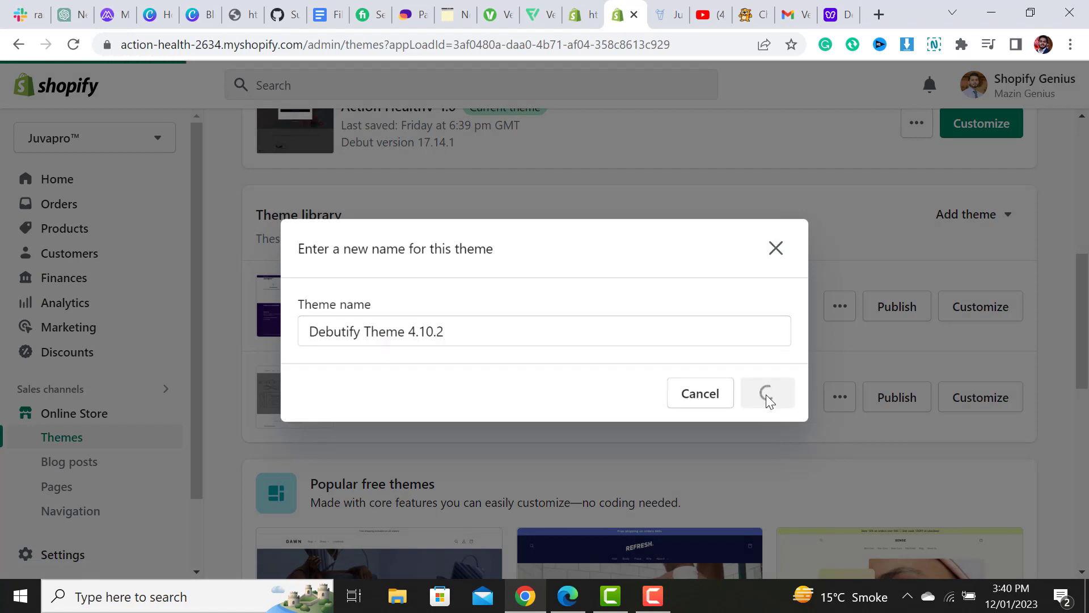